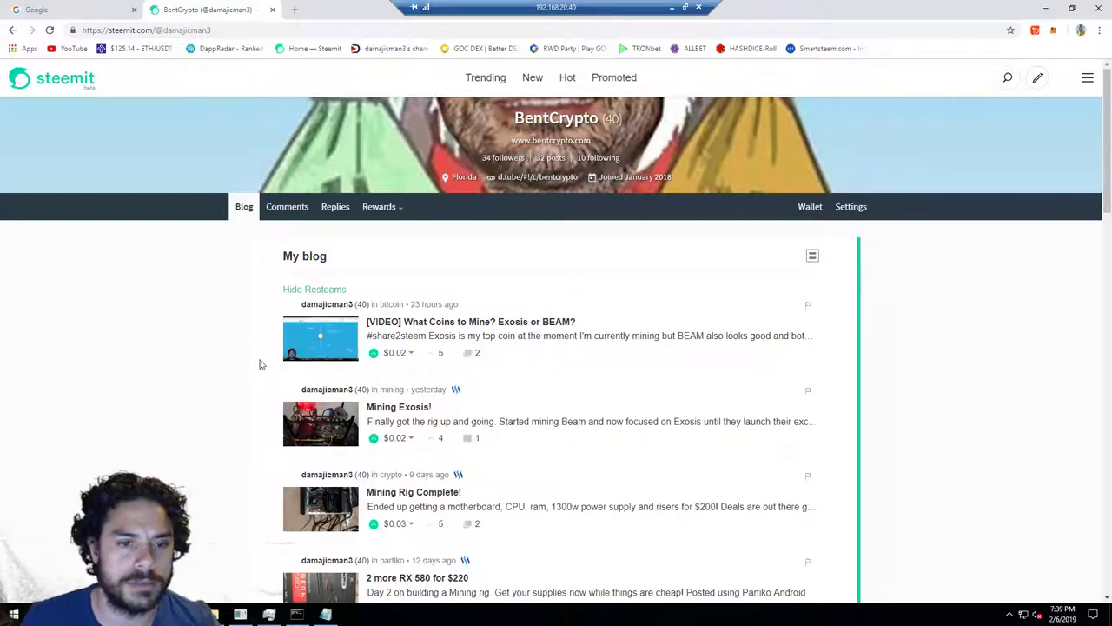
On the Google page, search for 'steem keychain' from the recent search suggestions.
{"action": "left_click", "coordinate": [61, 9]}
{"action": "left_click", "coordinate": [443, 255]}
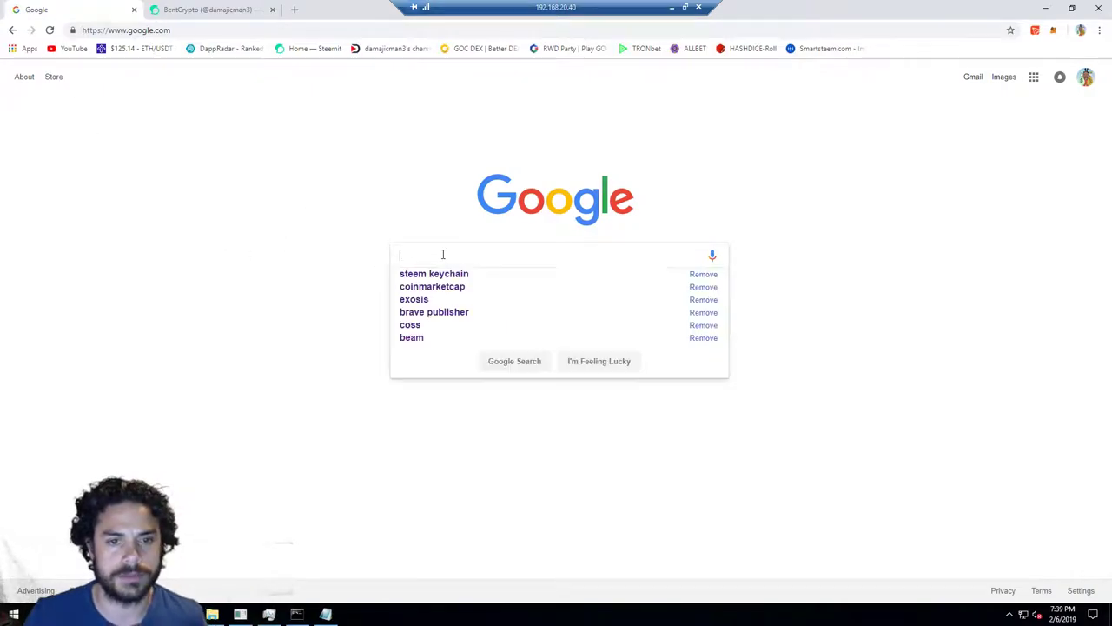
{"action": "left_click", "coordinate": [439, 274]}
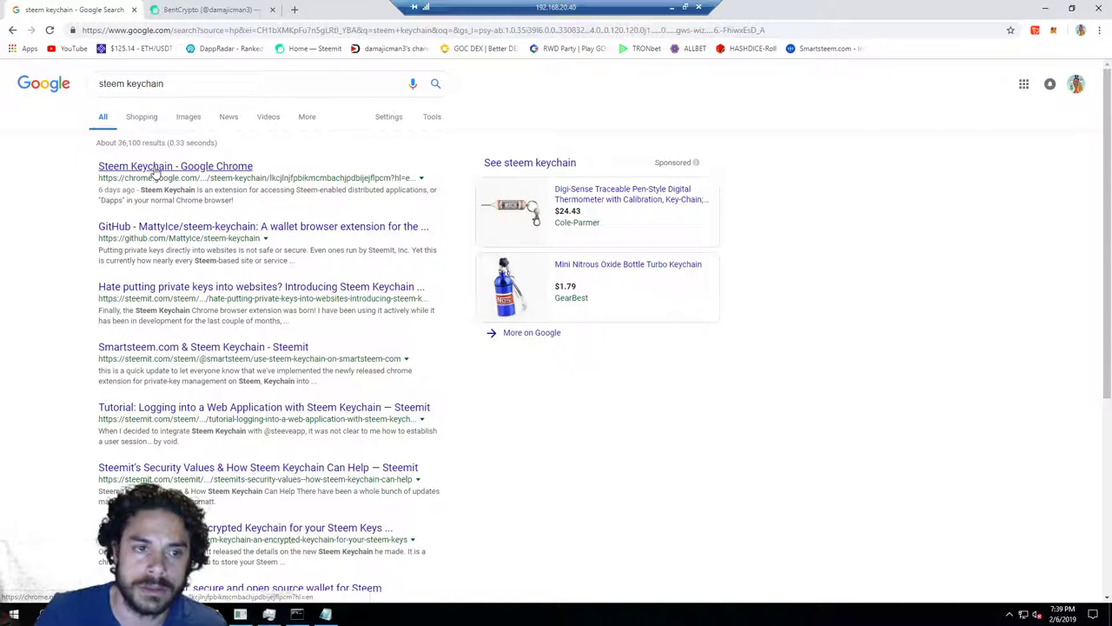
Open the Steem Keychain Web Store listing and add the extension to Chrome.
{"action": "left_click", "coordinate": [155, 173]}
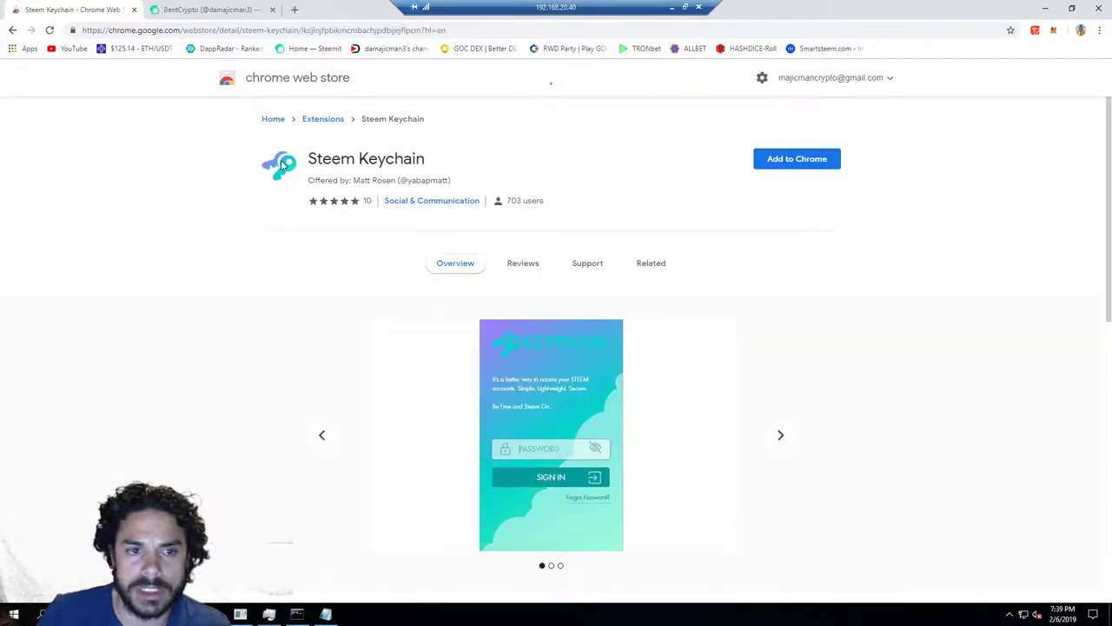
{"action": "left_click", "coordinate": [796, 159]}
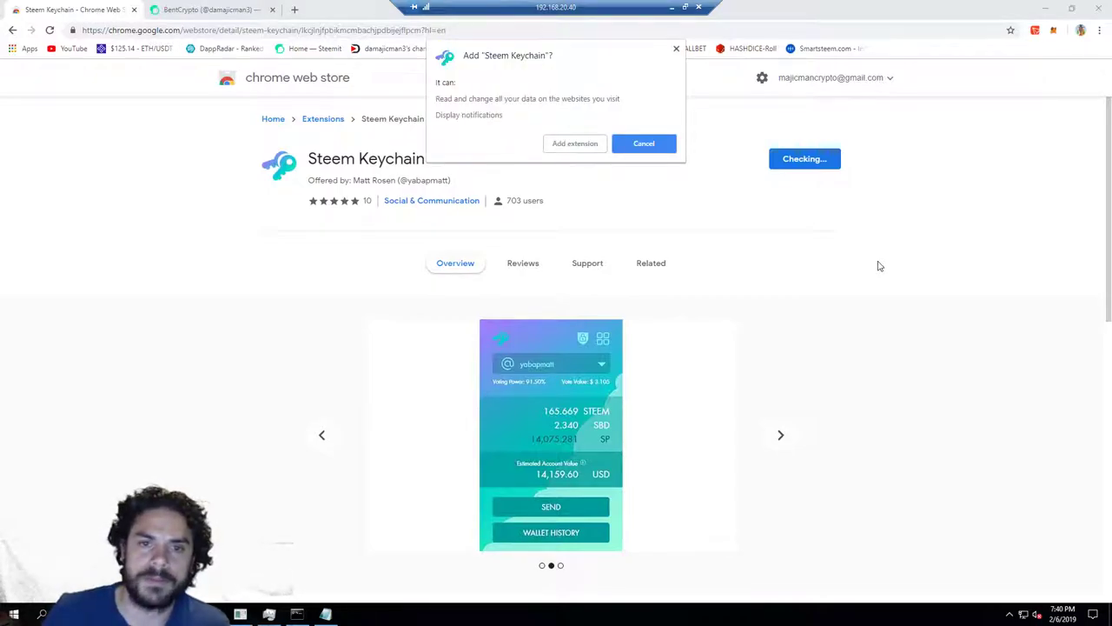
{"action": "left_click", "coordinate": [589, 143]}
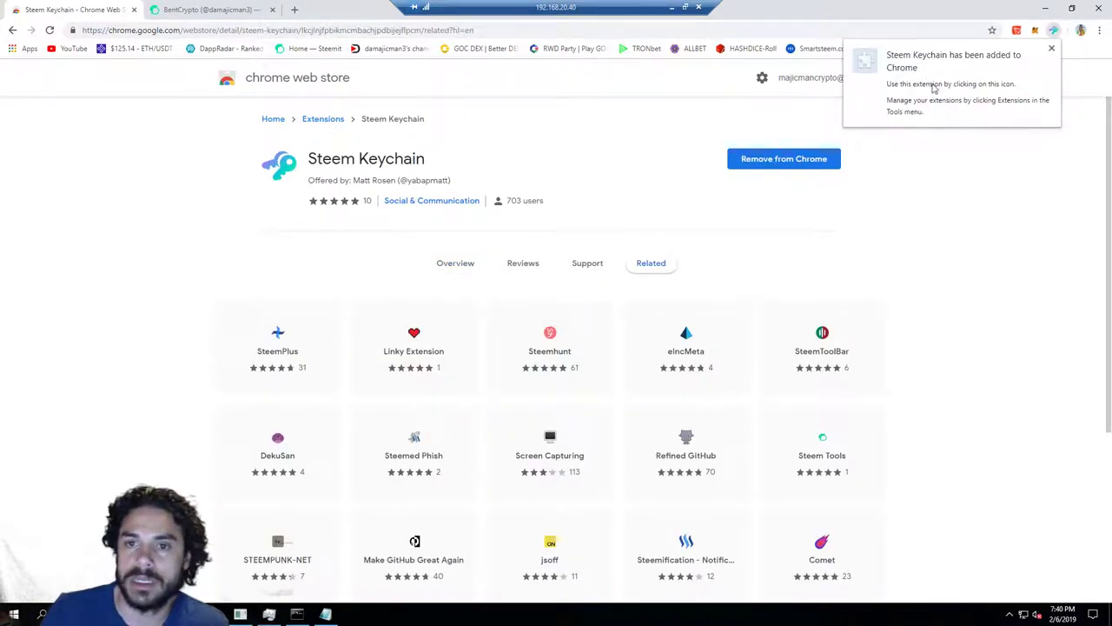
Open Keychain and submit a new password entered twice, which gets rejected for strength.
{"action": "left_click", "coordinate": [1054, 33]}
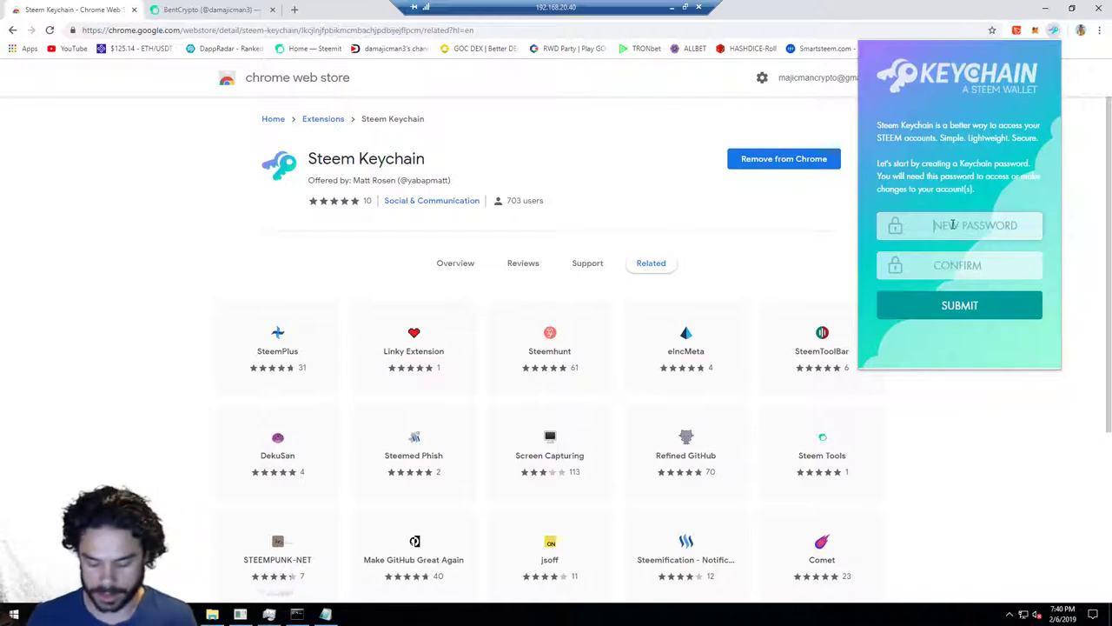
{"action": "type", "text": "••••••••"}
{"action": "key", "text": "Tab"}
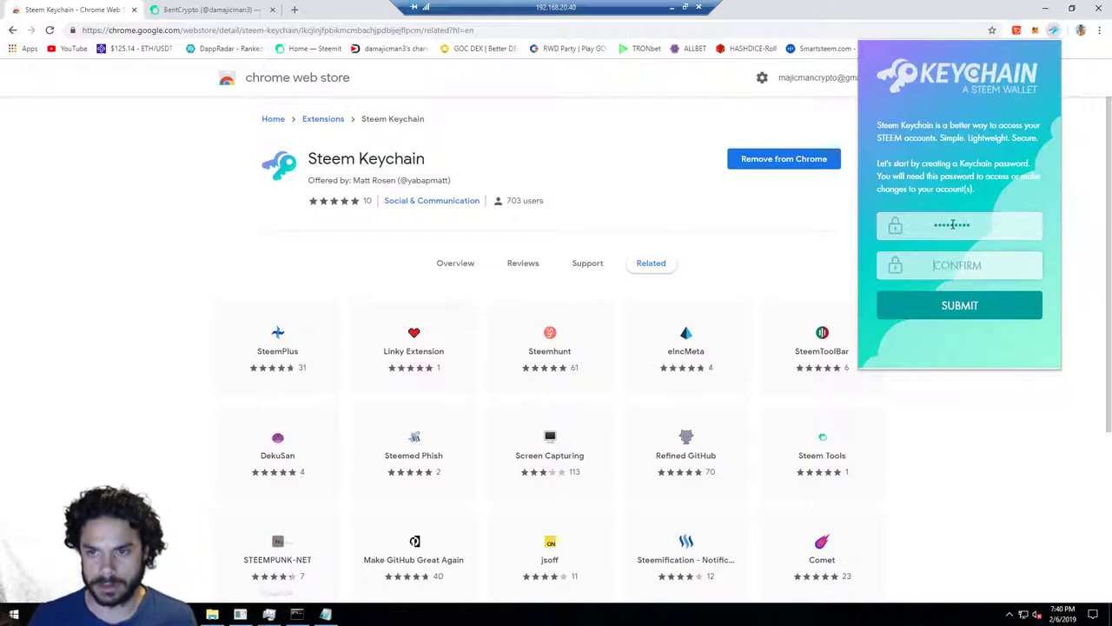
{"action": "type", "text": "••••••••"}
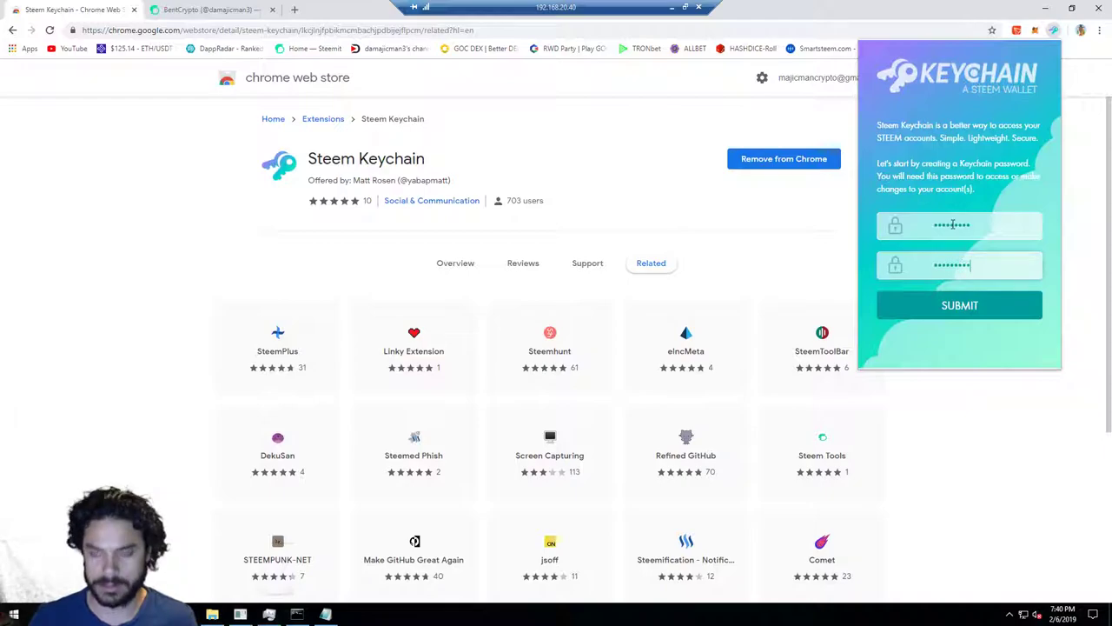
{"action": "key", "text": "Return"}
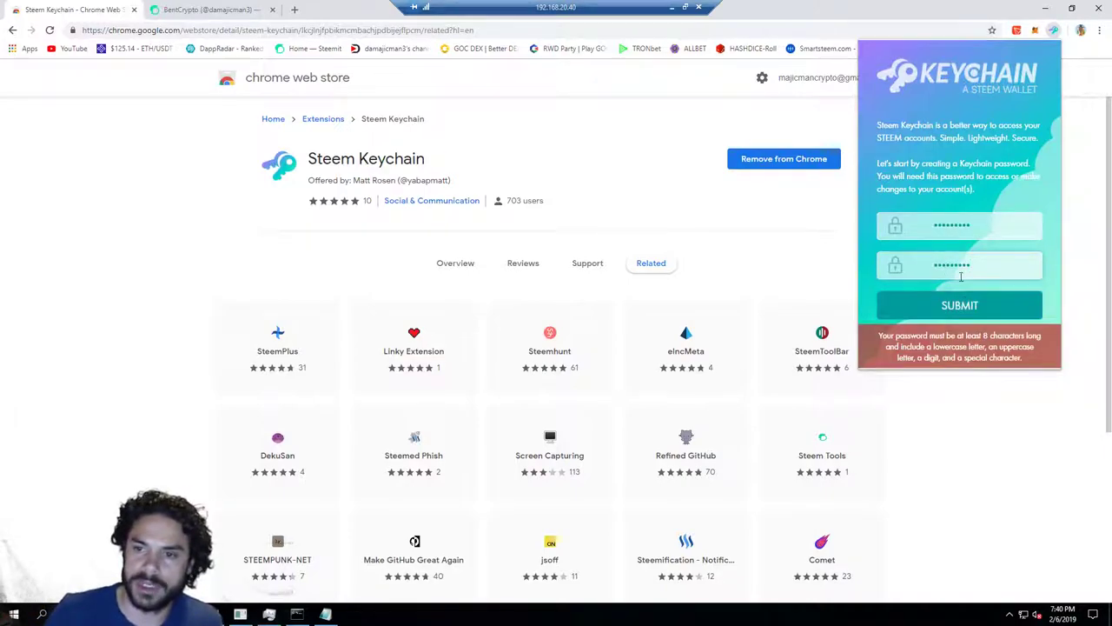
Replace the rejected password with a stronger one and retype it in the confirmation field.
{"action": "double_click", "coordinate": [977, 226]}
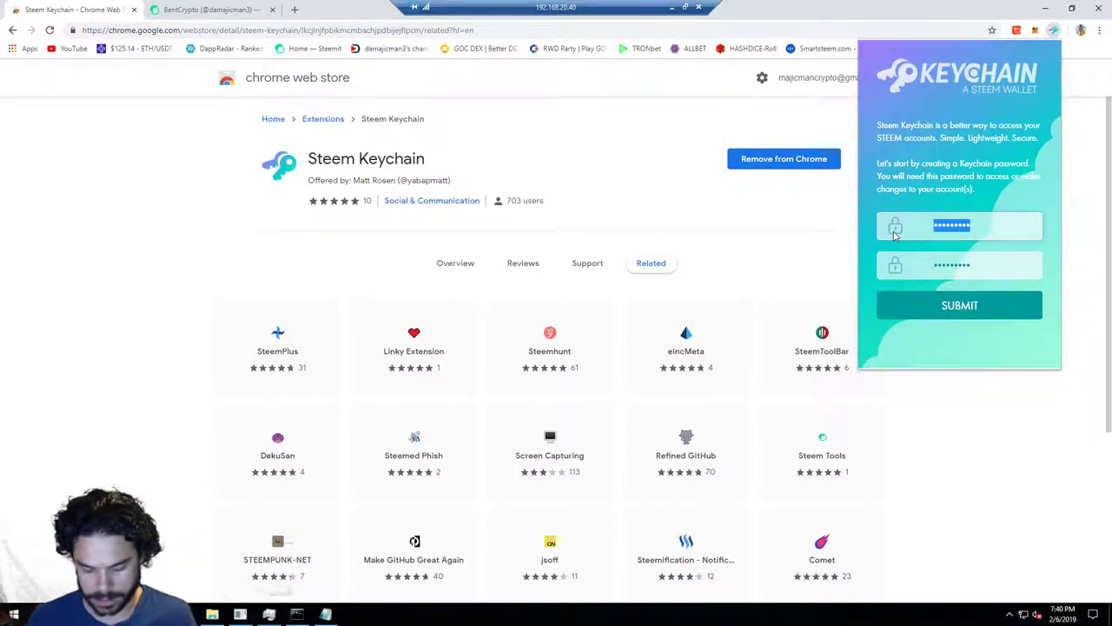
{"action": "type", "text": "**********"}
{"action": "key", "text": "Tab"}
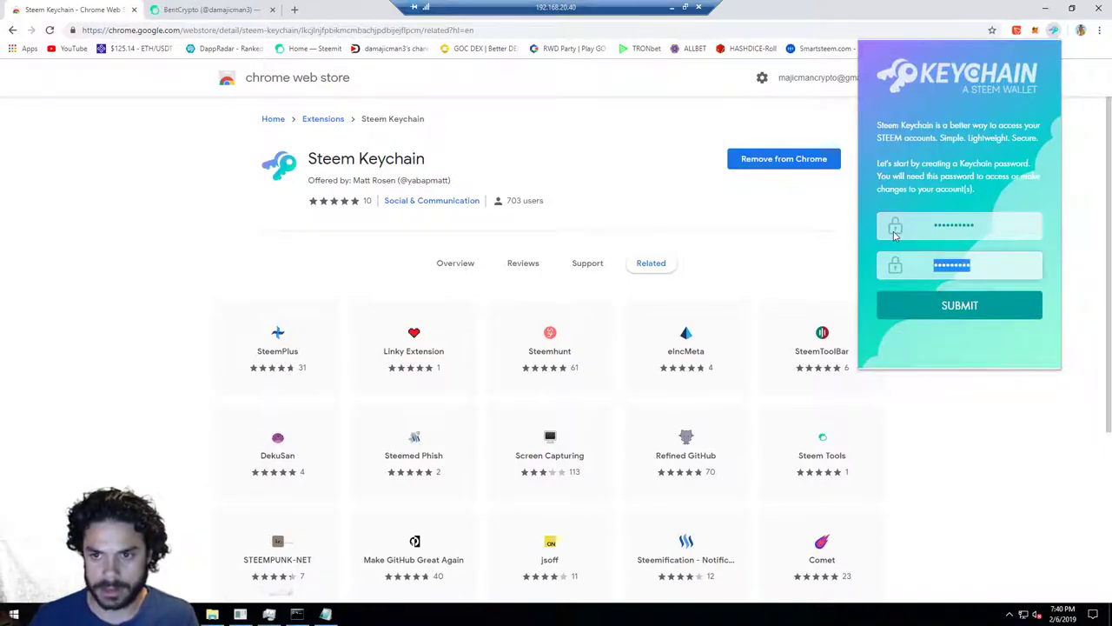
{"action": "type", "text": "*******"}
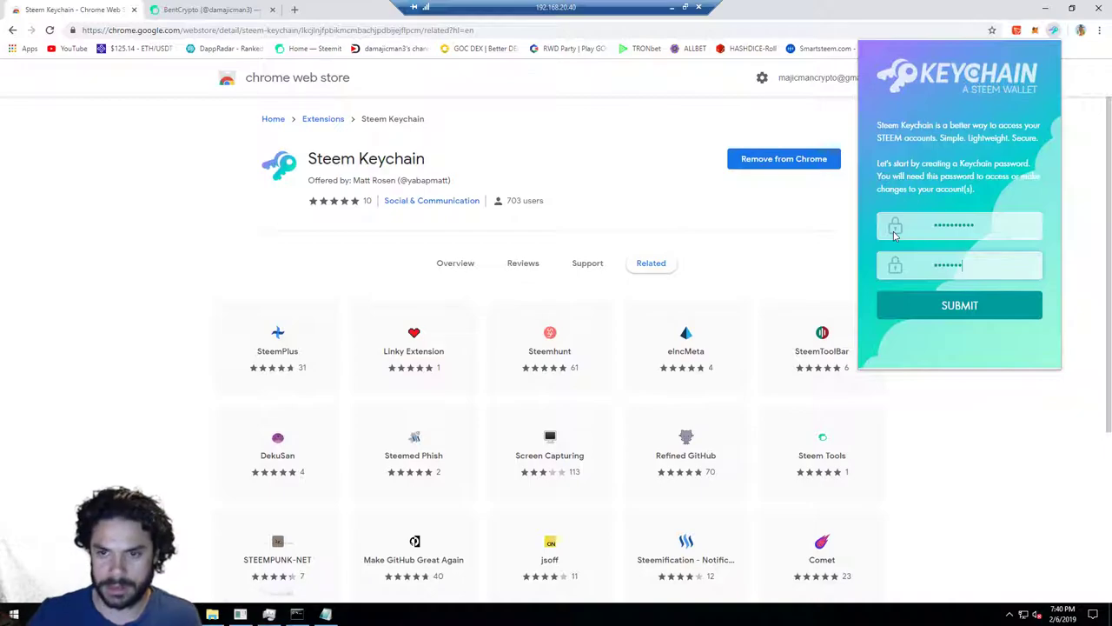
Submit the corrected Keychain password and fill in the saved Steem account name.
{"action": "left_click", "coordinate": [931, 321]}
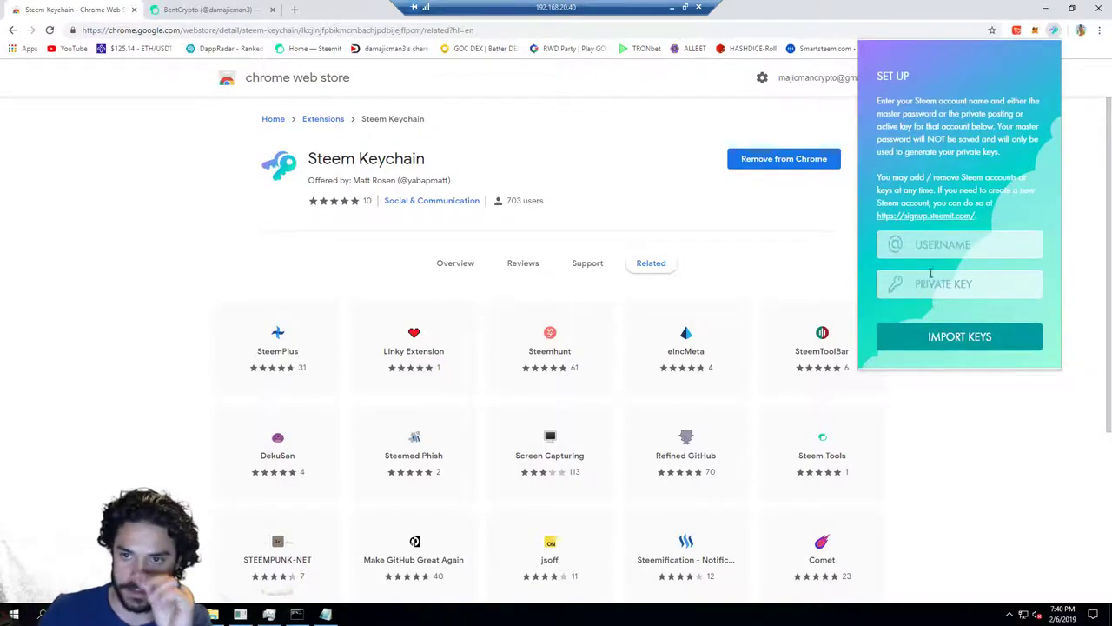
{"action": "left_click", "coordinate": [935, 247]}
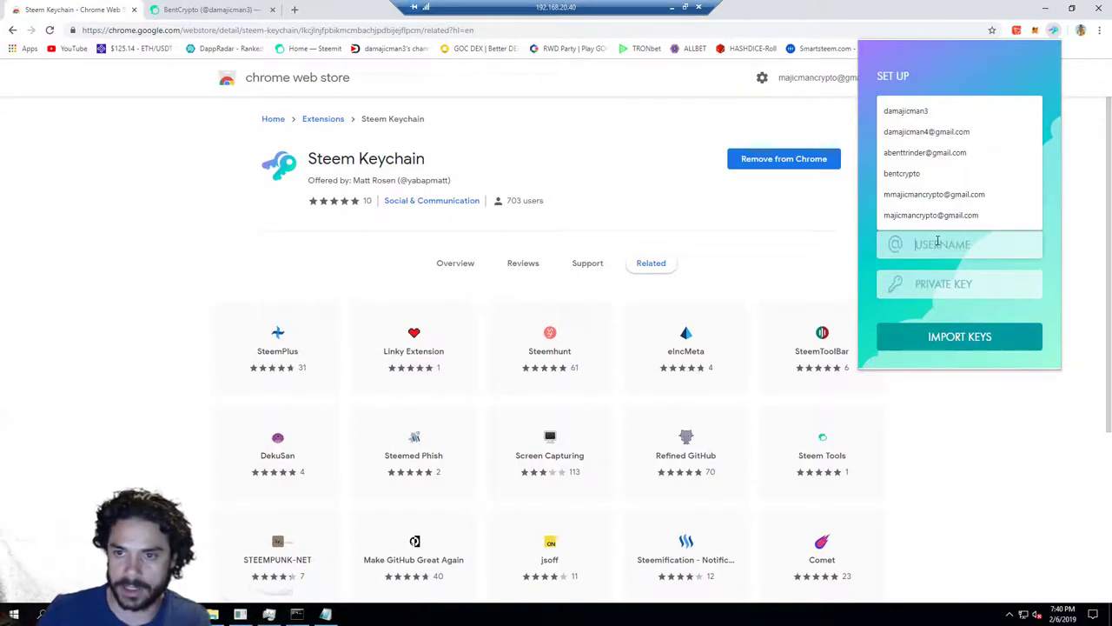
{"action": "left_click", "coordinate": [908, 111]}
Paste the account's private key and save the posting, active and memo keys.
{"action": "left_click", "coordinate": [941, 286]}
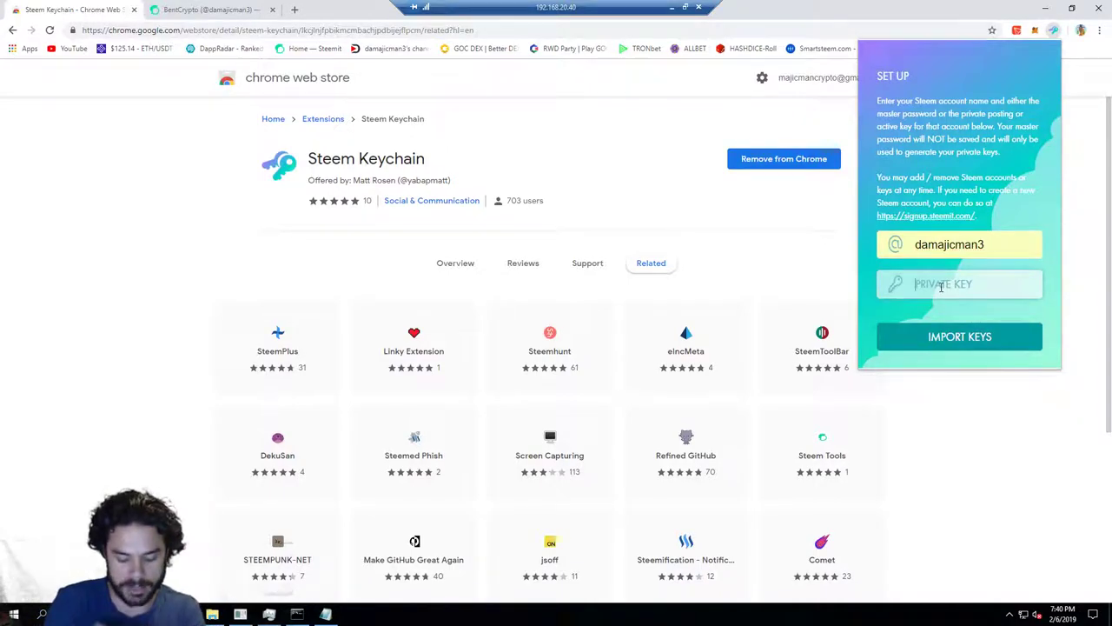
{"action": "key", "text": "ctrl+v"}
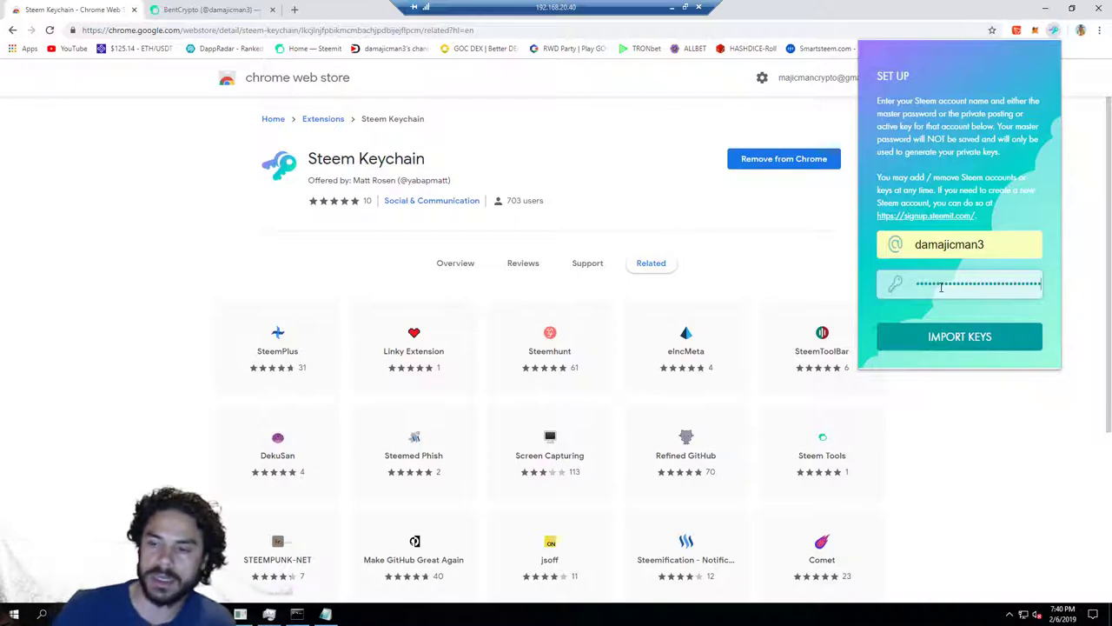
{"action": "left_click", "coordinate": [953, 338]}
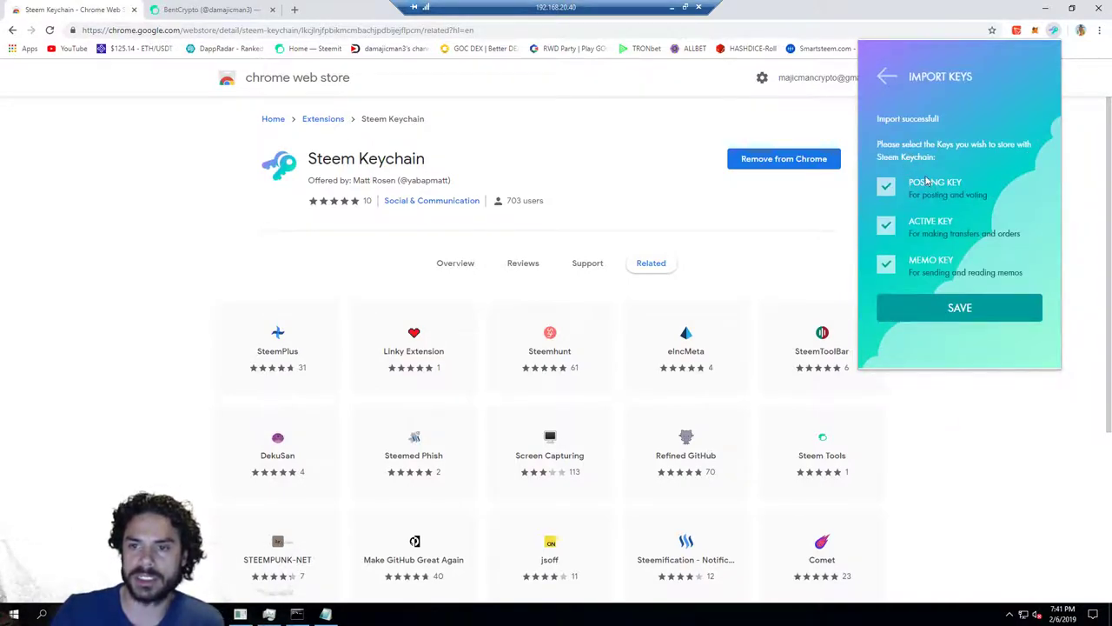
{"action": "left_click", "coordinate": [955, 310]}
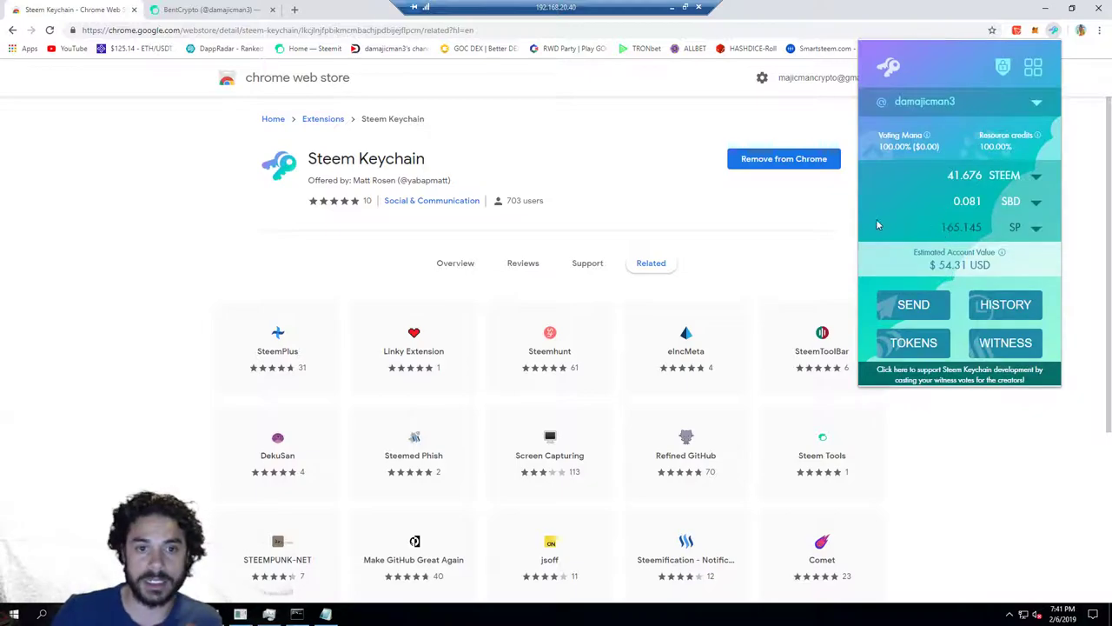
Go to magic-dice.com by typing 'magic' in the address bar.
{"action": "left_click", "coordinate": [335, 29]}
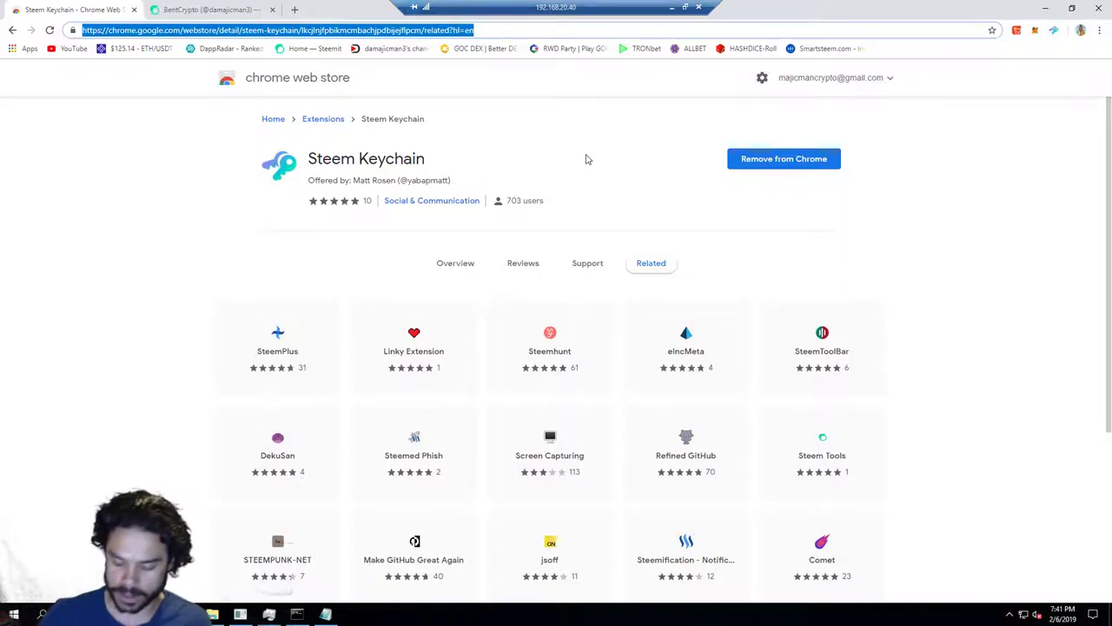
{"action": "type", "text": "magic"}
{"action": "key", "text": "Return"}
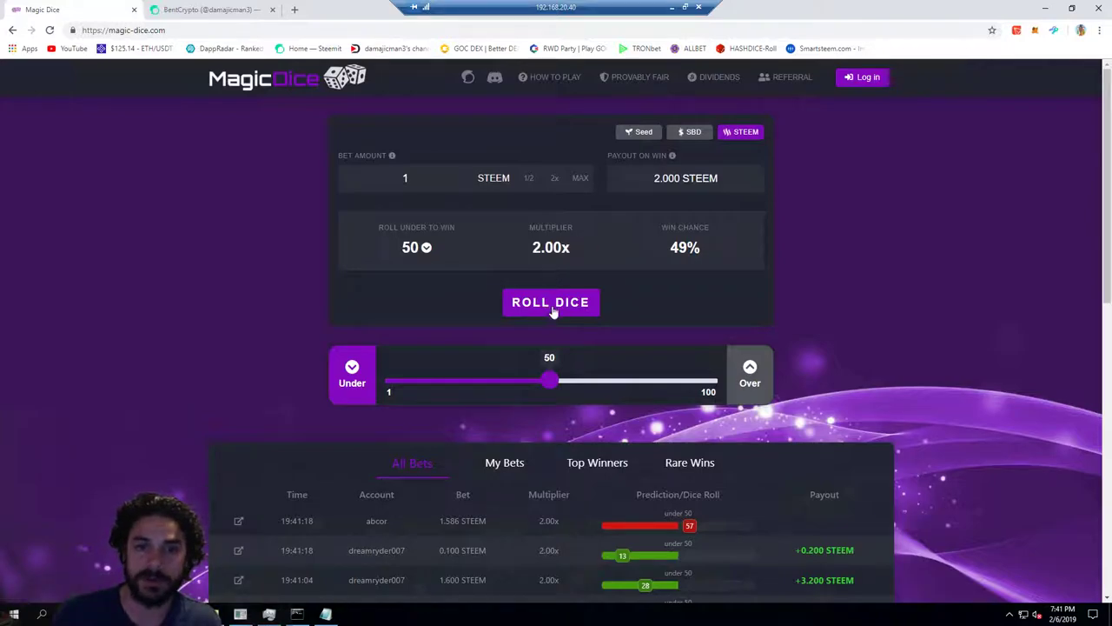
Switch the bet to roll Over and set the target number to 51.
{"action": "left_click", "coordinate": [749, 373]}
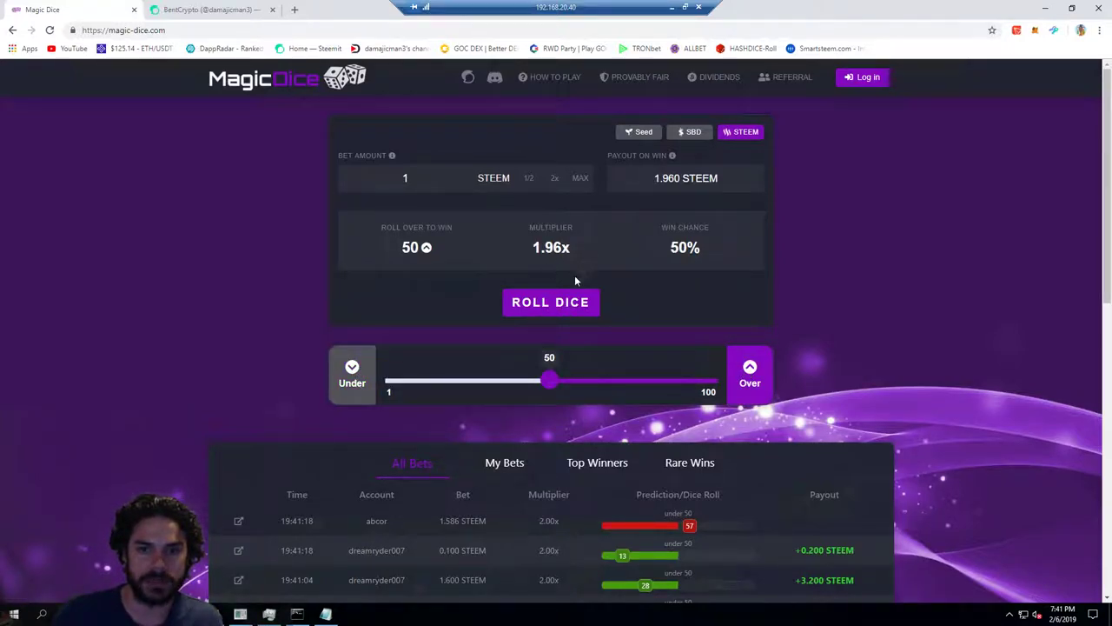
{"action": "left_click", "coordinate": [556, 384]}
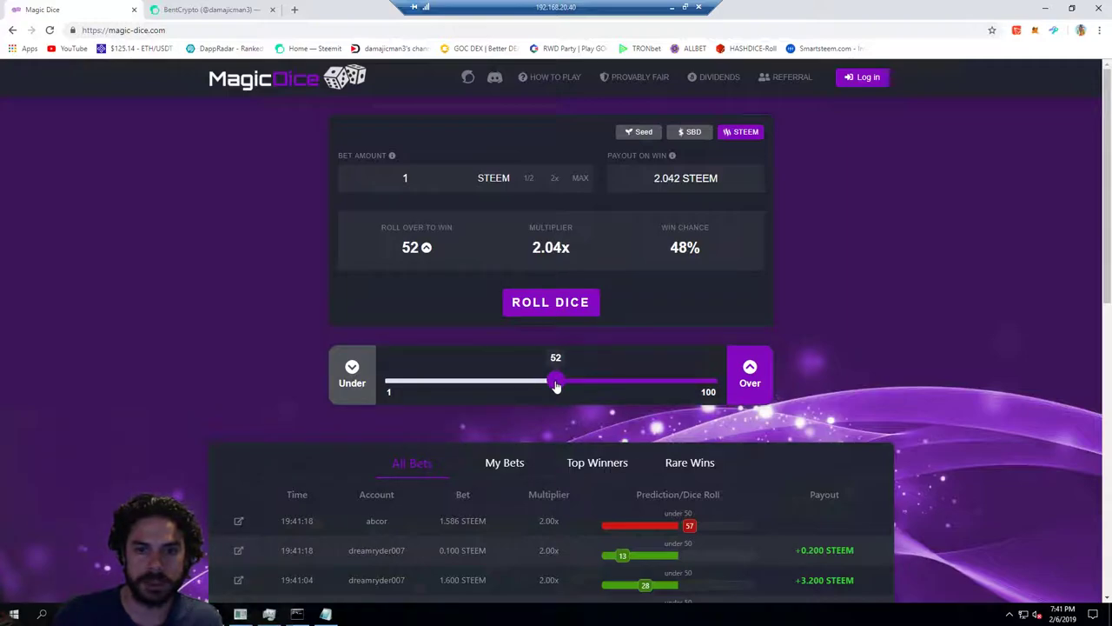
{"action": "left_click_drag", "start_coordinate": [556, 384], "coordinate": [553, 384]}
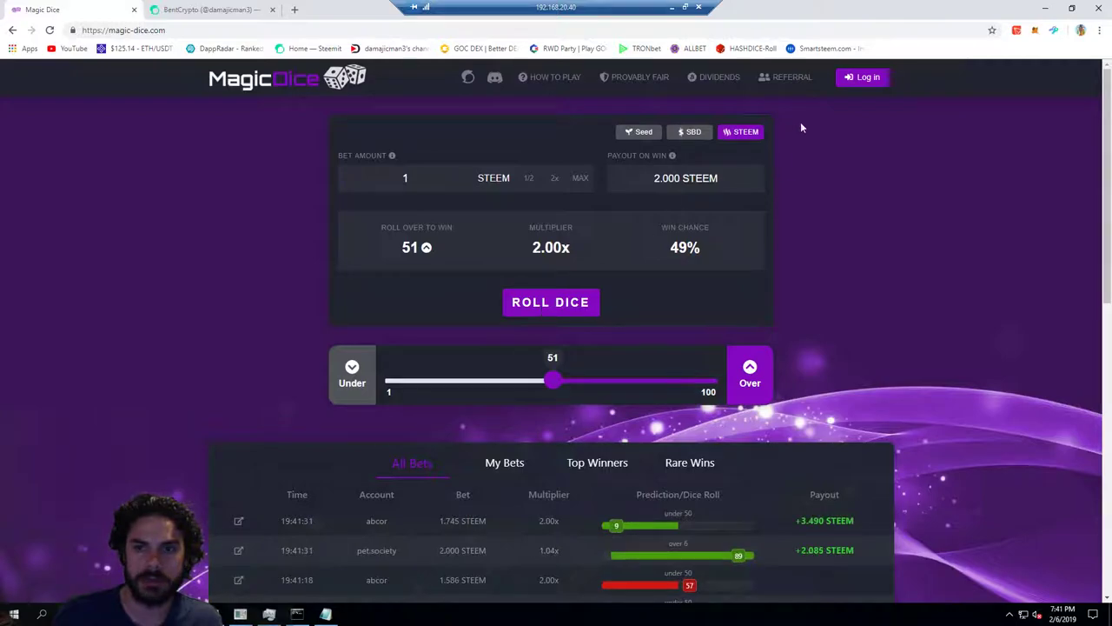
Log in with the saved Steem account, tick 'Do not prompt again', and confirm the key in Keychain.
{"action": "left_click", "coordinate": [856, 77]}
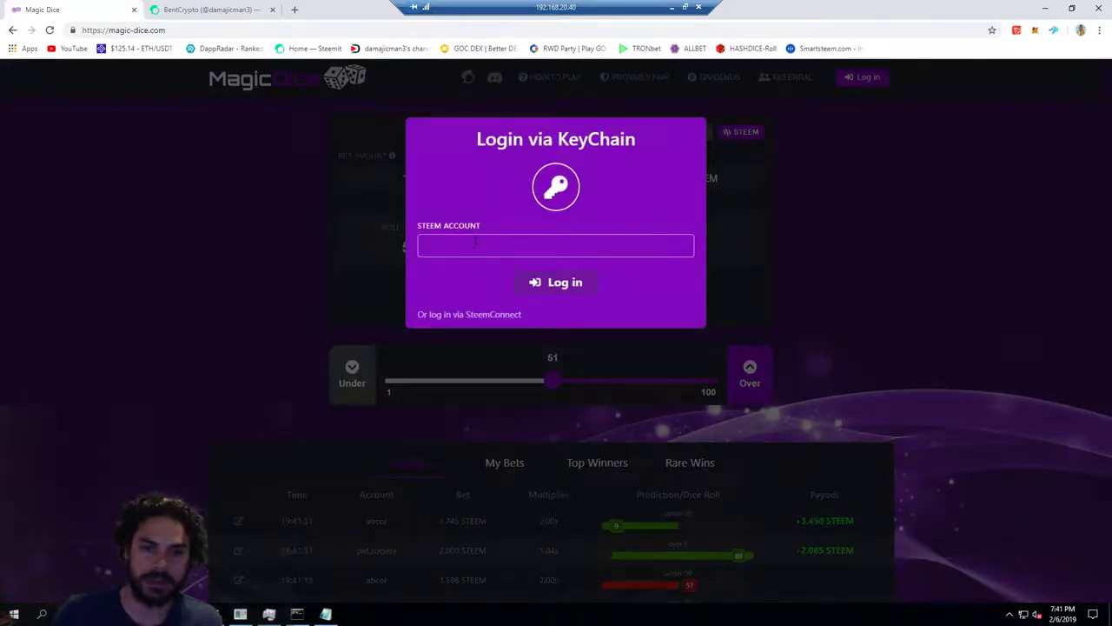
{"action": "left_click", "coordinate": [474, 245]}
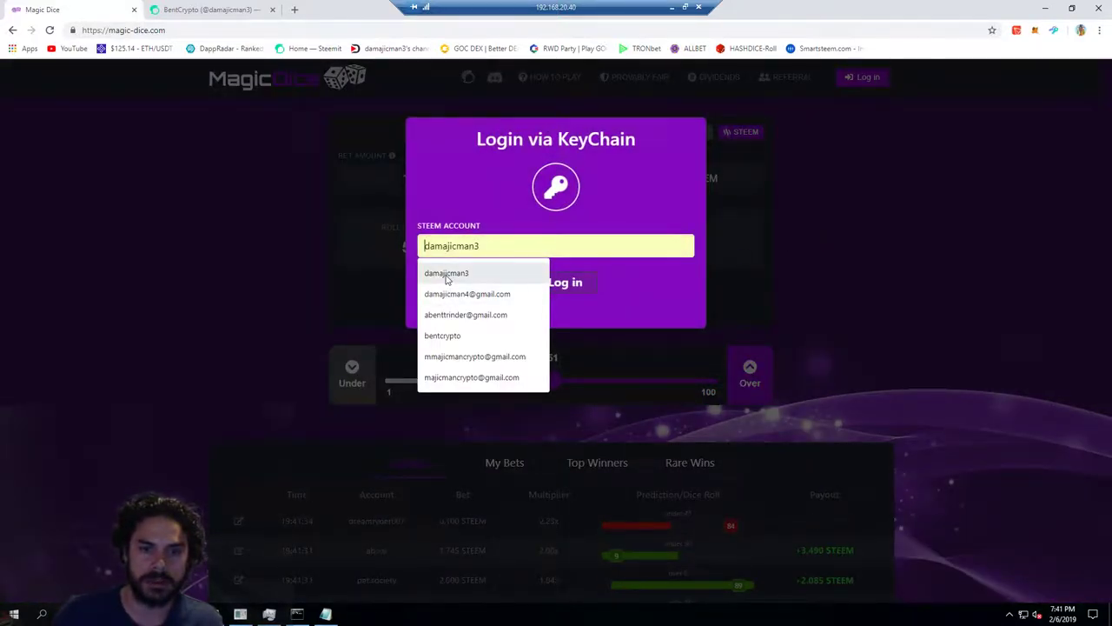
{"action": "left_click", "coordinate": [539, 276]}
{"action": "left_click", "coordinate": [565, 282]}
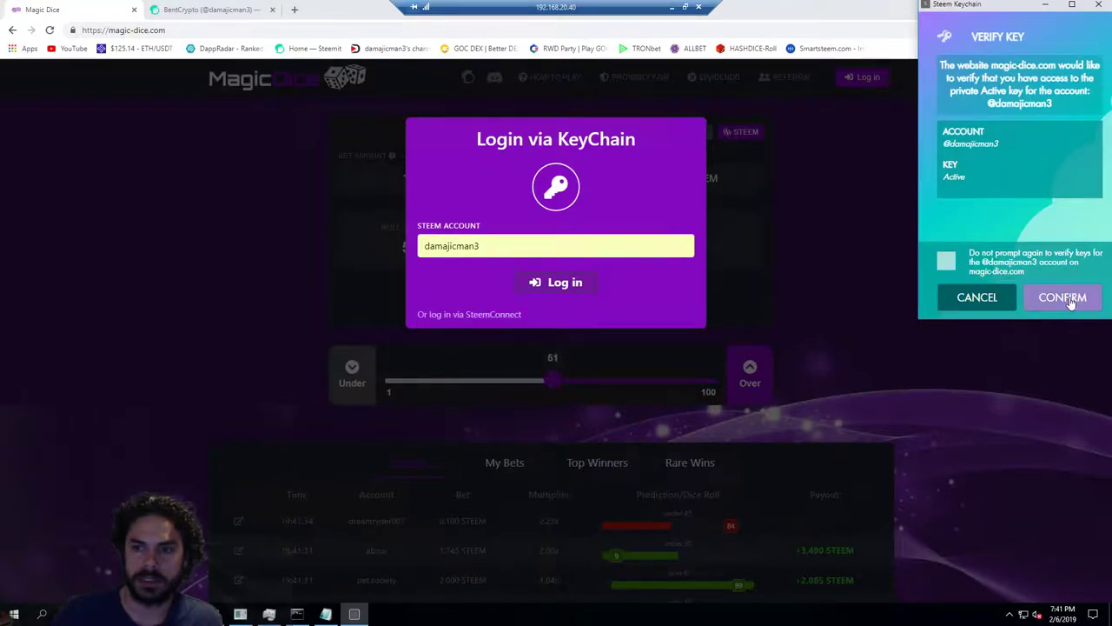
{"action": "left_click", "coordinate": [946, 261]}
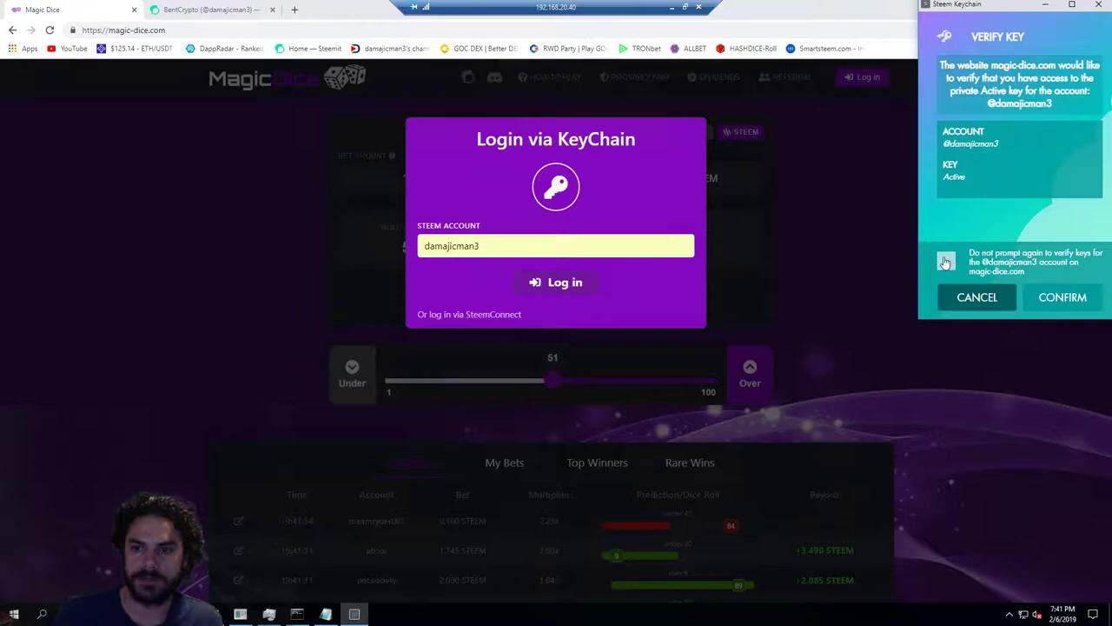
{"action": "left_click", "coordinate": [1065, 298]}
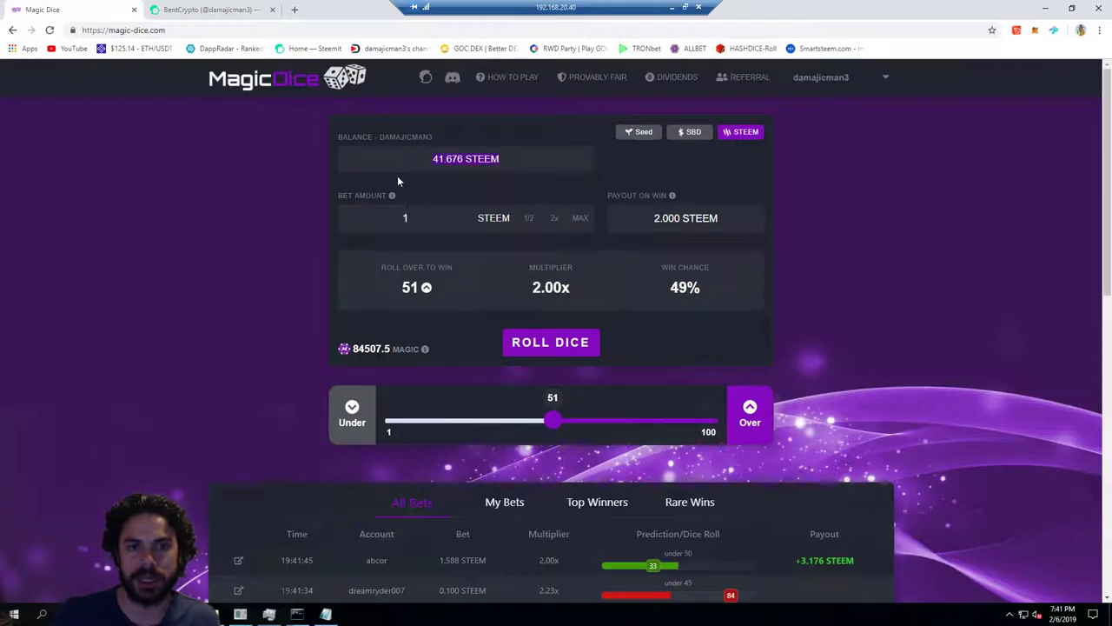
Roll a 1 STEEM bet, then double to 2 STEEM, roll again and dismiss the success message.
{"action": "left_click", "coordinate": [545, 343]}
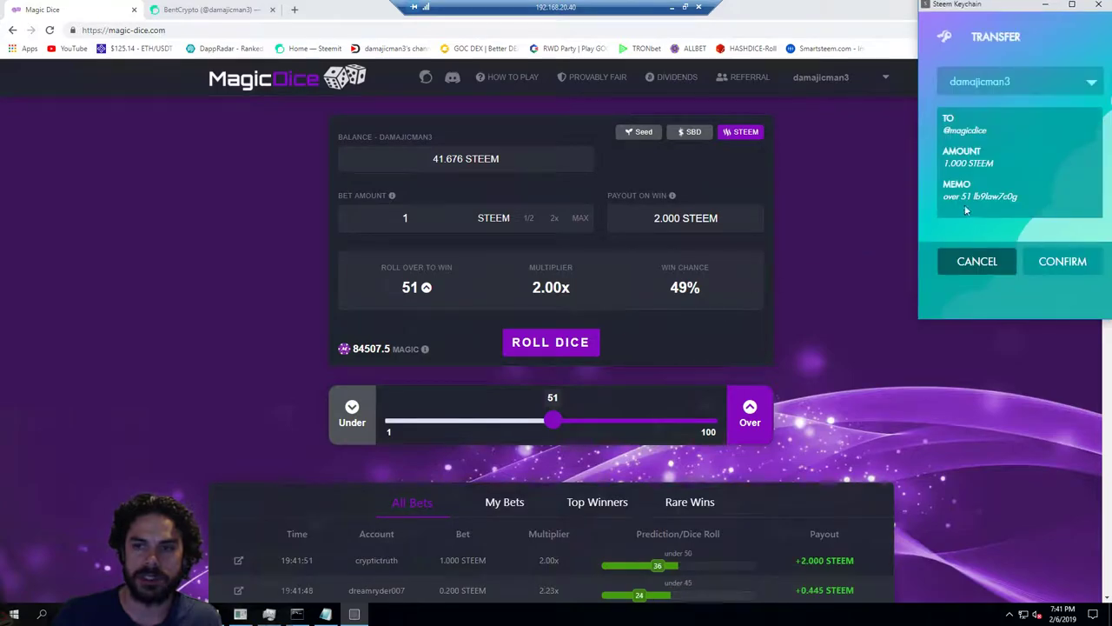
{"action": "left_click", "coordinate": [1056, 264]}
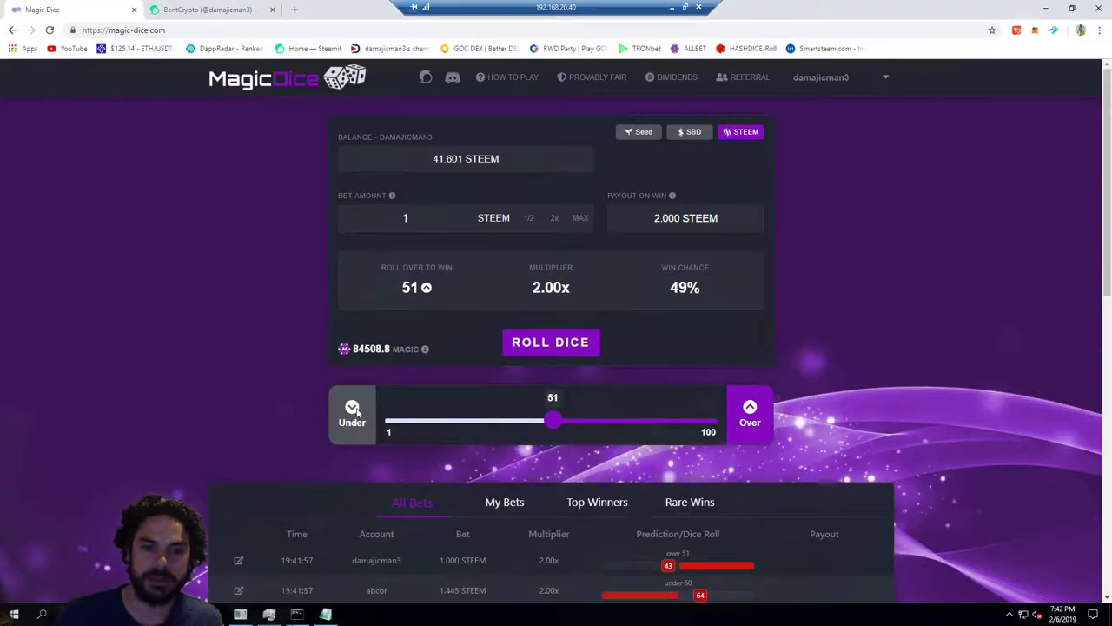
{"action": "left_click", "coordinate": [555, 218]}
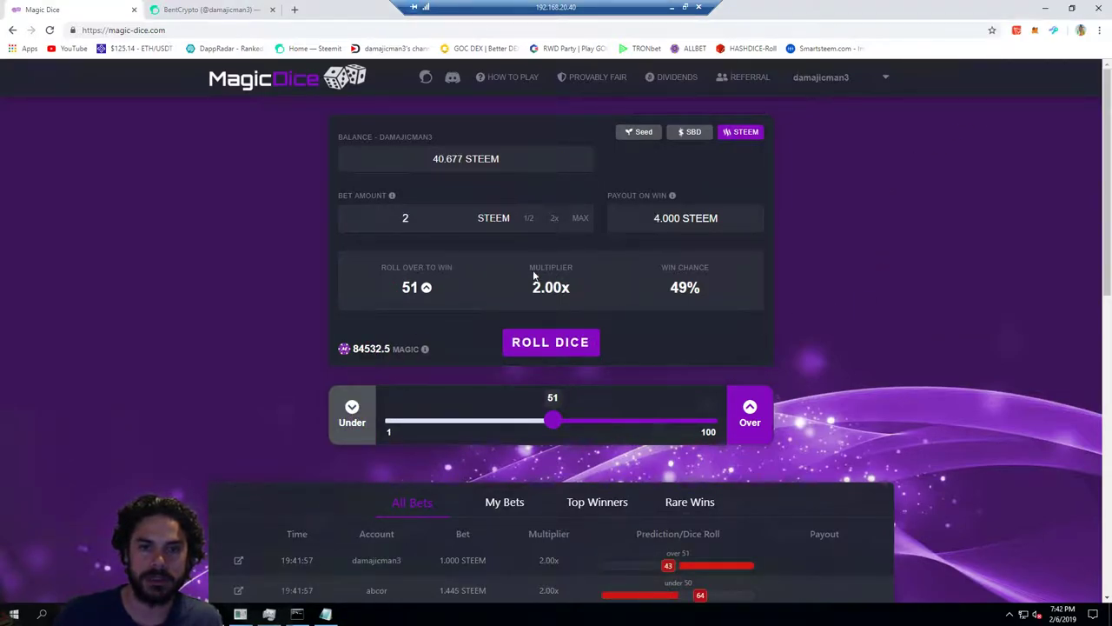
{"action": "left_click", "coordinate": [548, 342]}
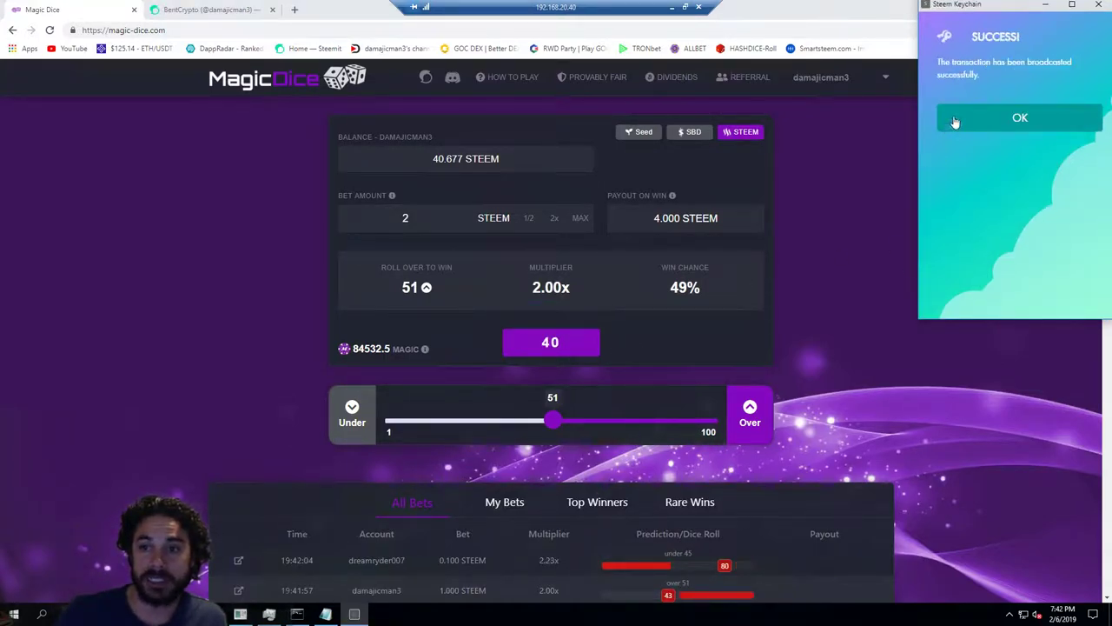
{"action": "left_click", "coordinate": [973, 118]}
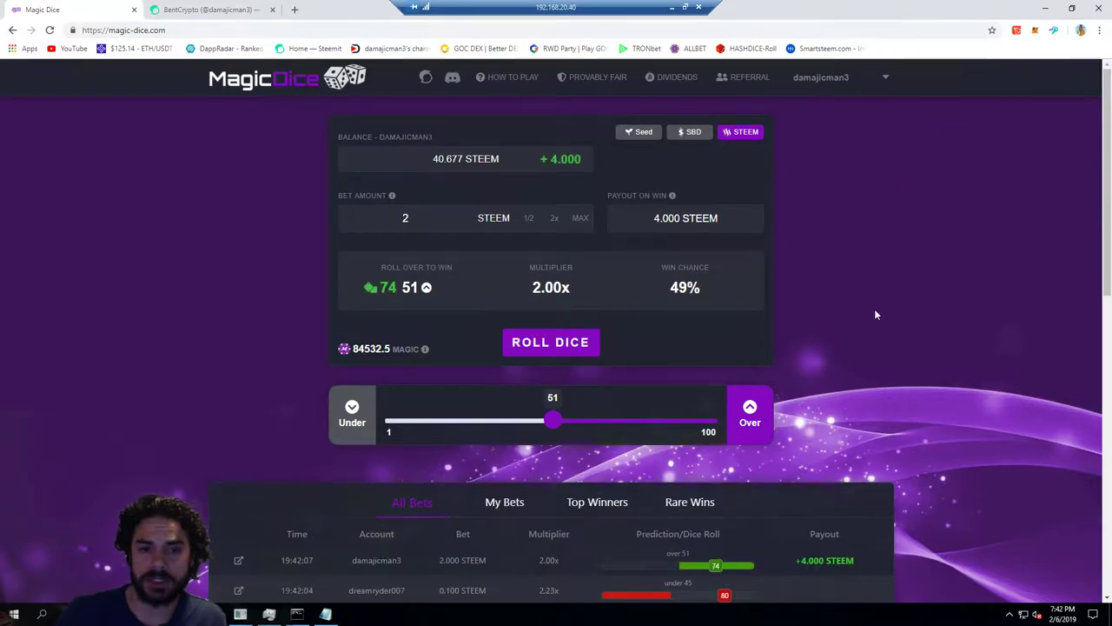